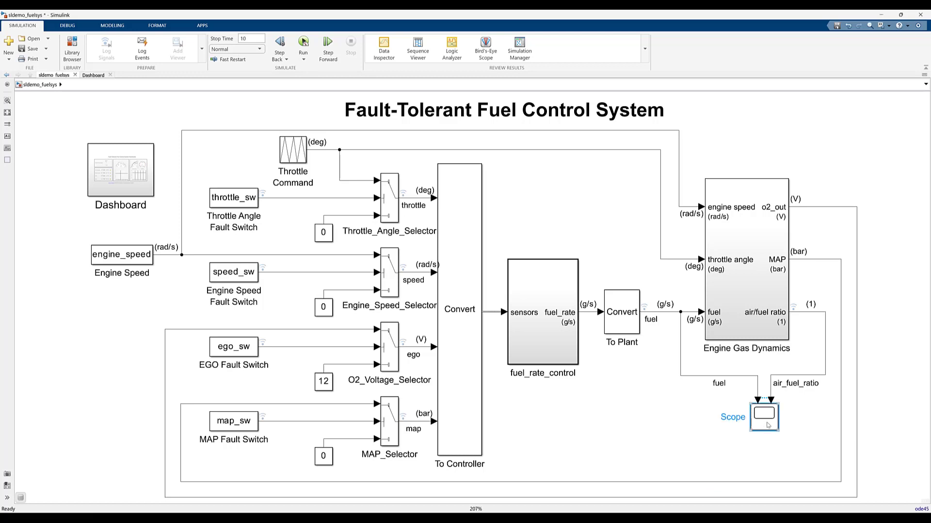
- Simulate the fuel model, then measure the fuel signal with Scope cursors, placing cursor 2 near 4 s
key("ctrl+t")
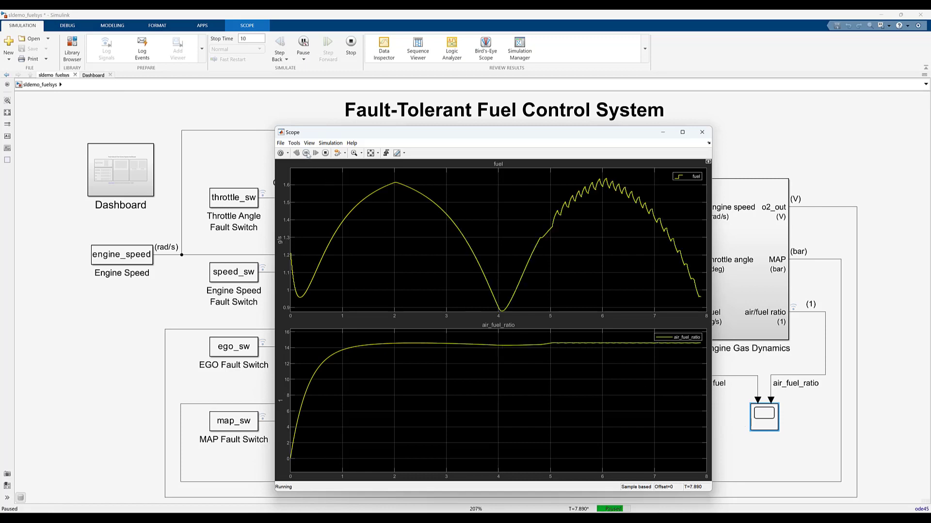
left_click(326, 152)
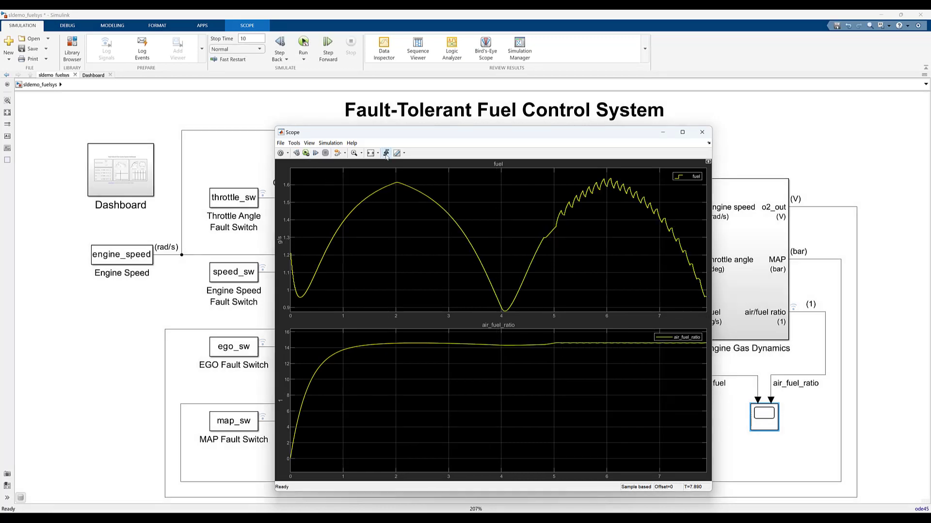
left_click(386, 152)
left_click(396, 153)
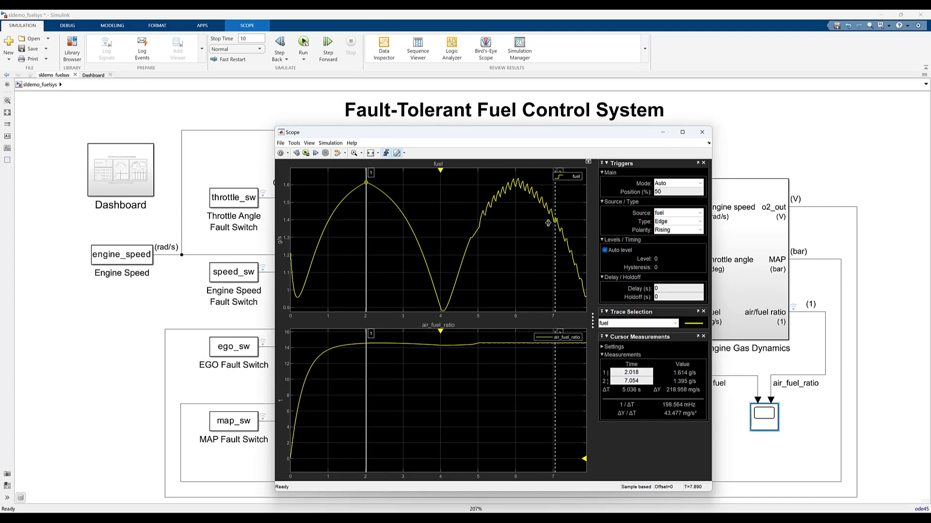
left_click_drag(548, 223, 442, 228)
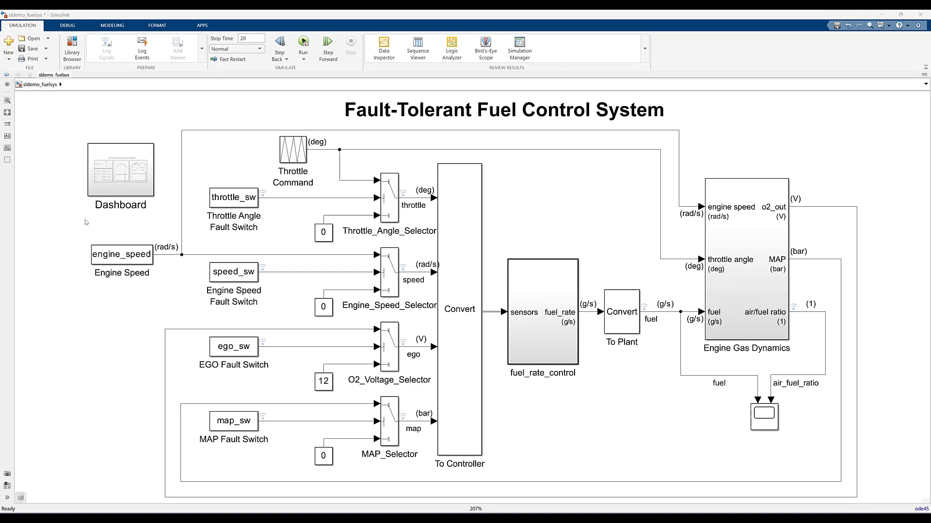
- Run the model from the Dashboard subsystem, switching engine speed to 700 and back to 300
double_click(121, 170)
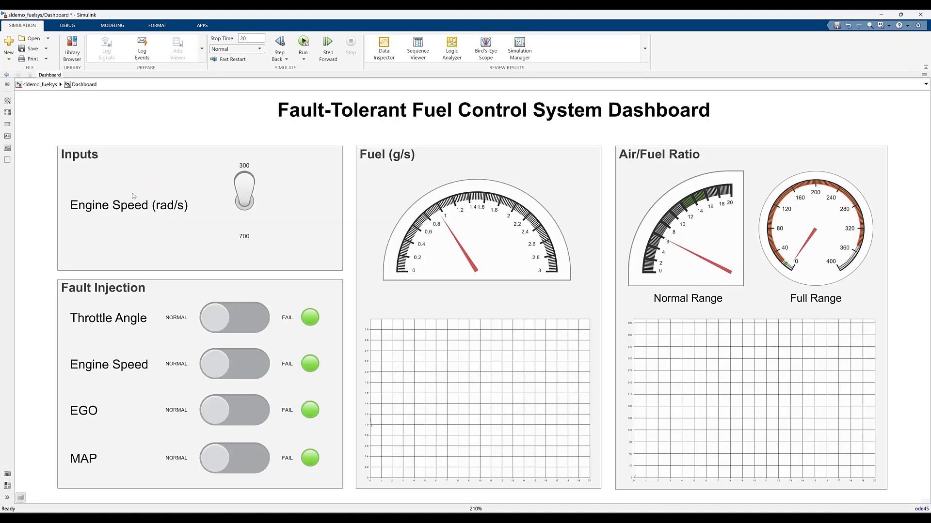
key("ctrl+t")
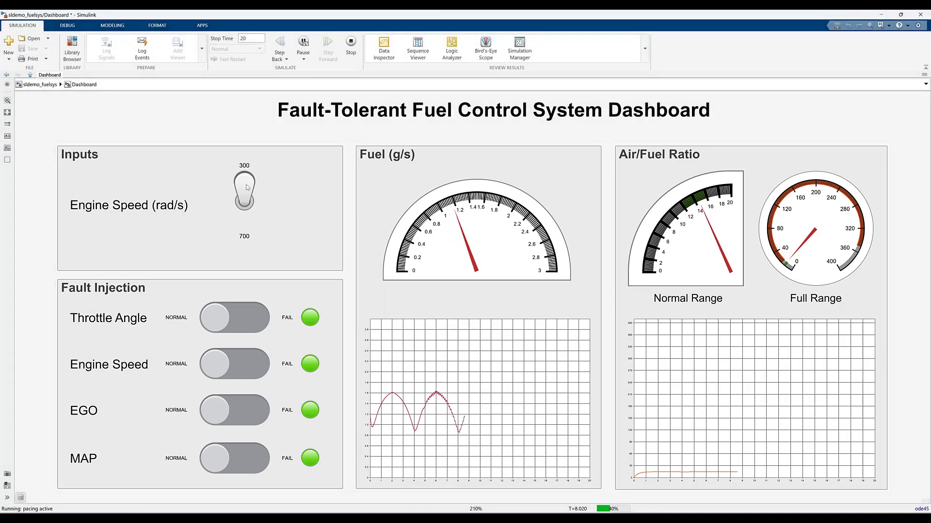
left_click(247, 188)
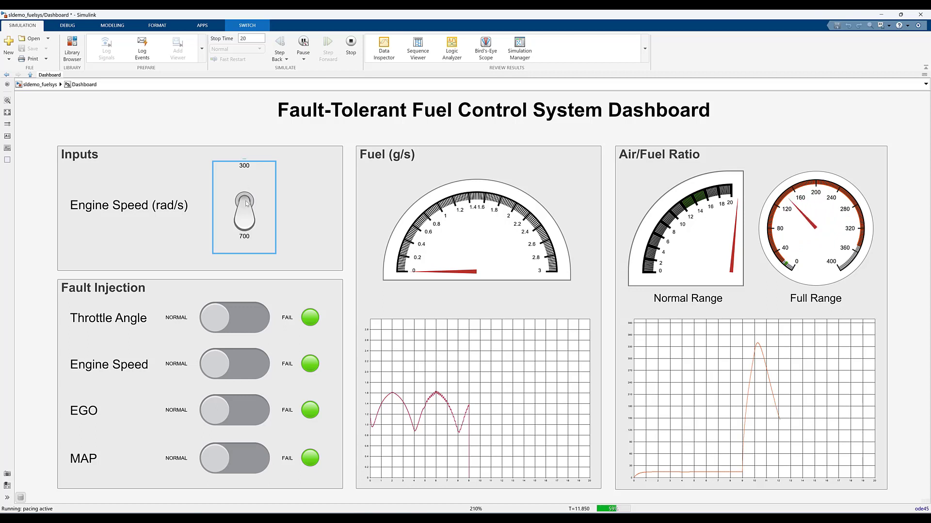
left_click(245, 216)
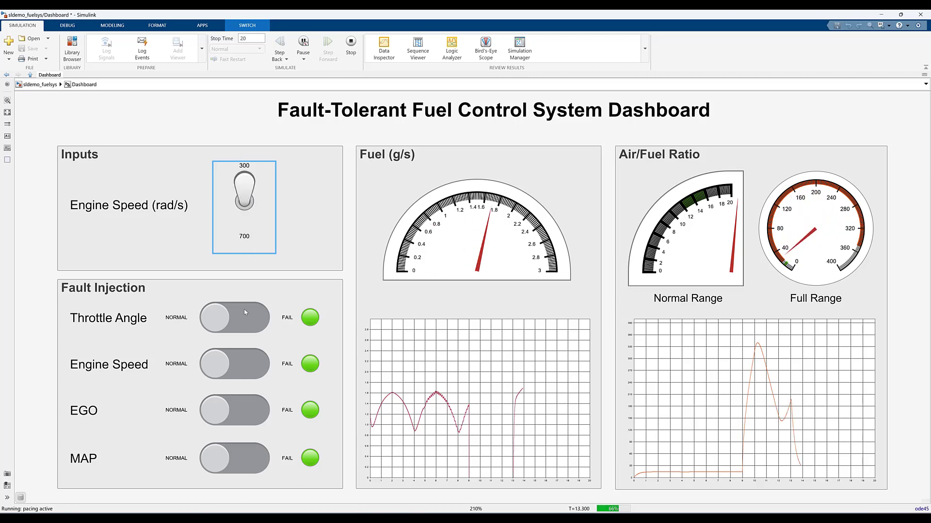
- Inject and then clear a throttle angle fault, and select the dashboard fuel plot
left_click(228, 322)
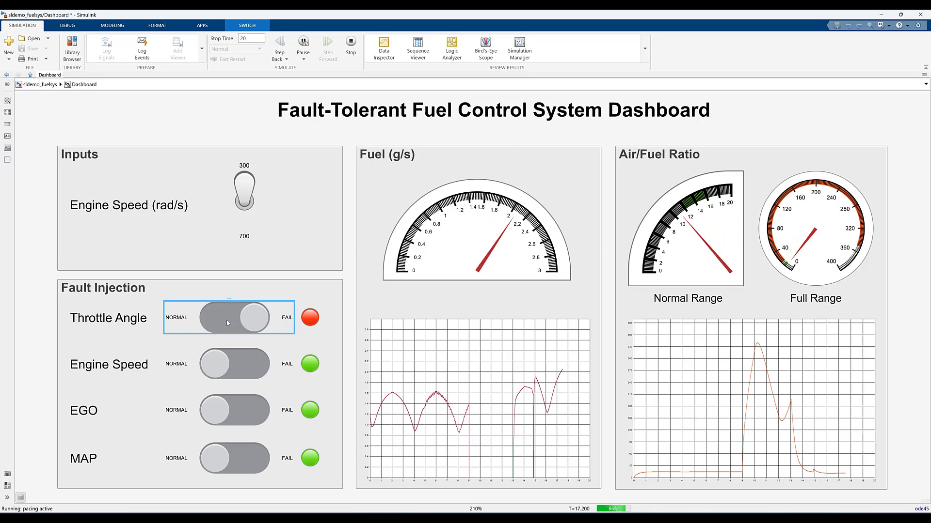
left_click(227, 322)
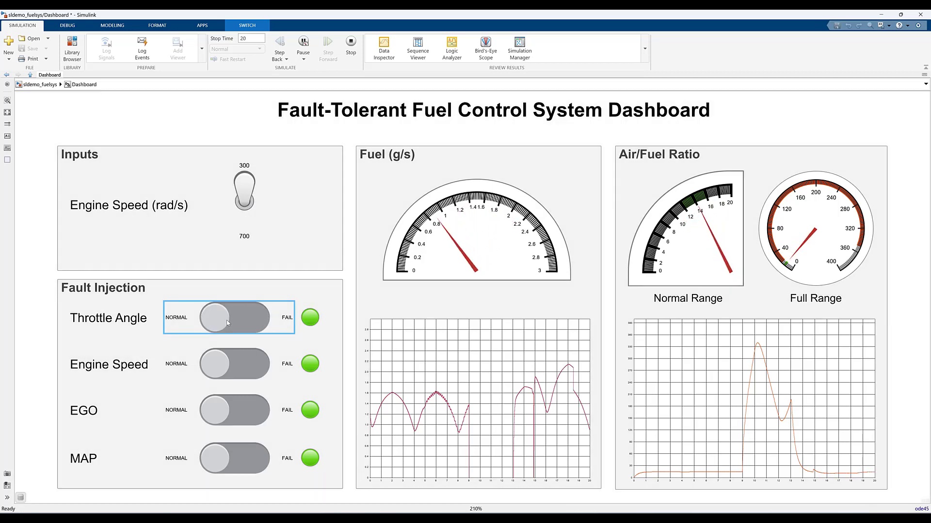
left_click(506, 381)
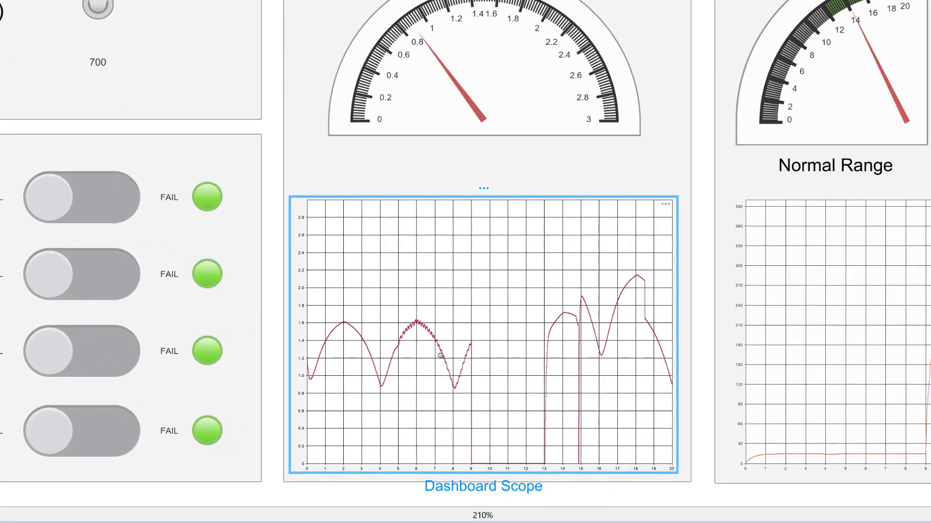
- Zoom into the dashboard fuel peak and read the fuel value near 7.8 s with a data cursor
left_click(428, 347)
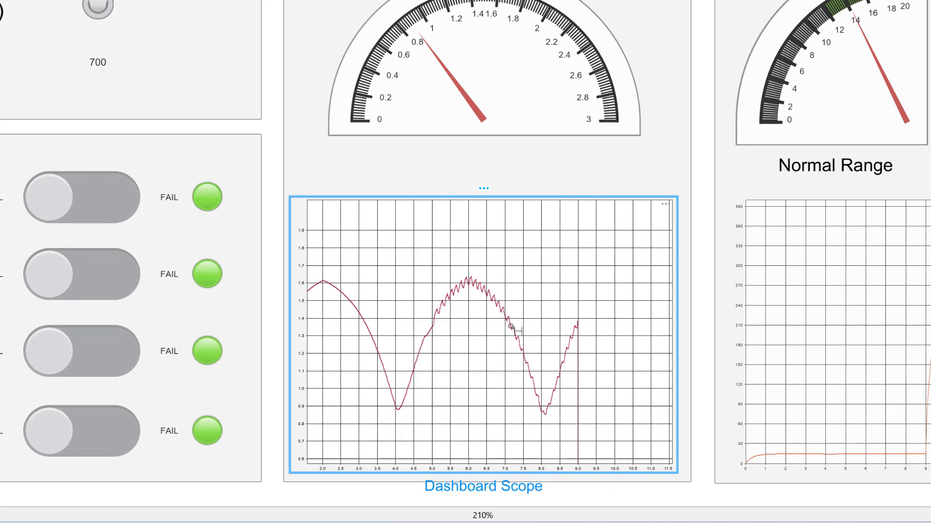
left_click_drag(484, 302, 484, 234)
left_click(397, 248)
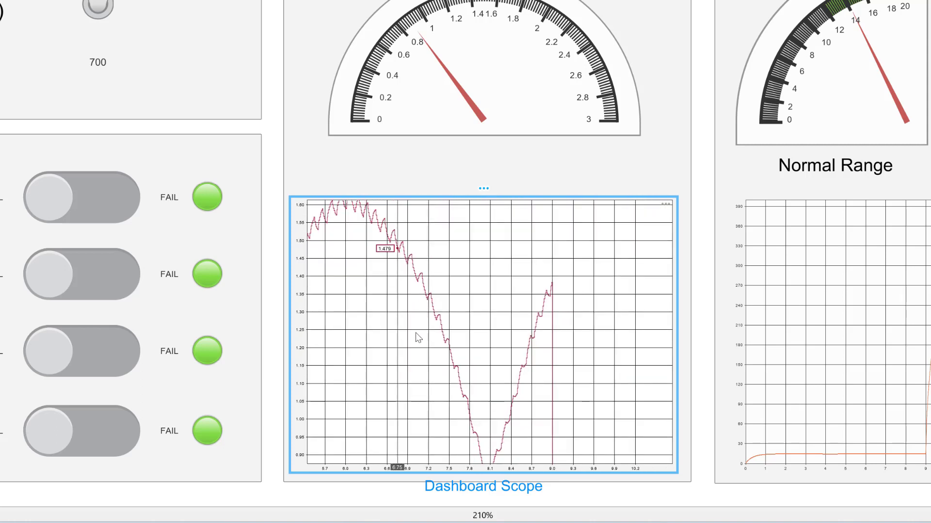
left_click_drag(398, 248, 477, 257)
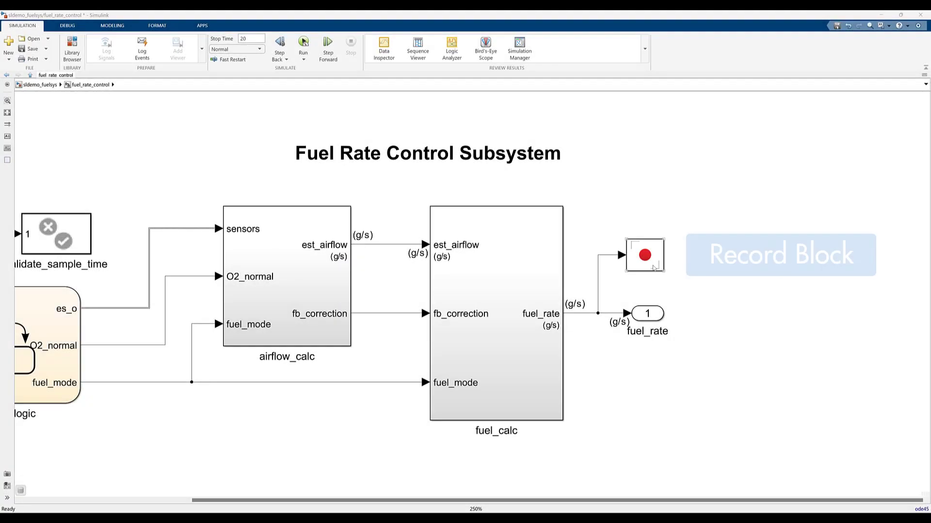
- In the Record block, enable recording to the MATLAB workspace as recordout and to recording.mldatx
left_click(653, 268)
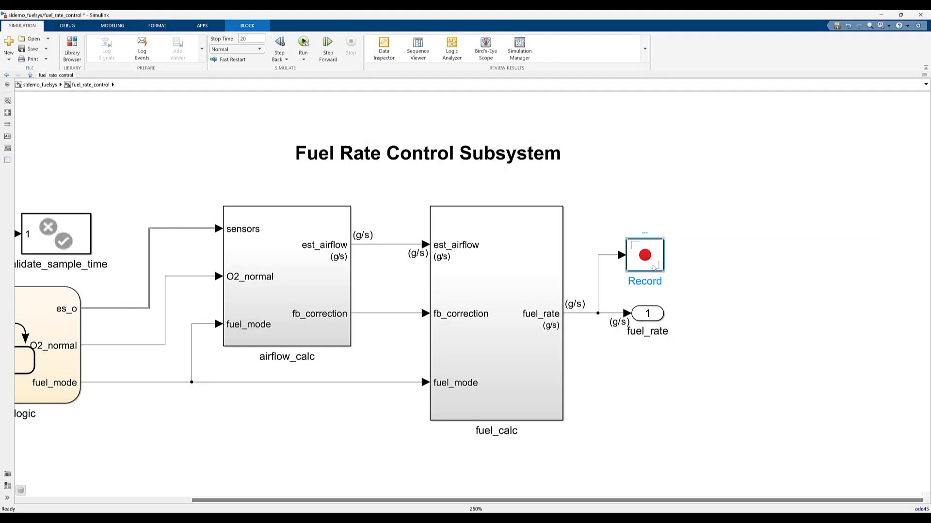
double_click(653, 268)
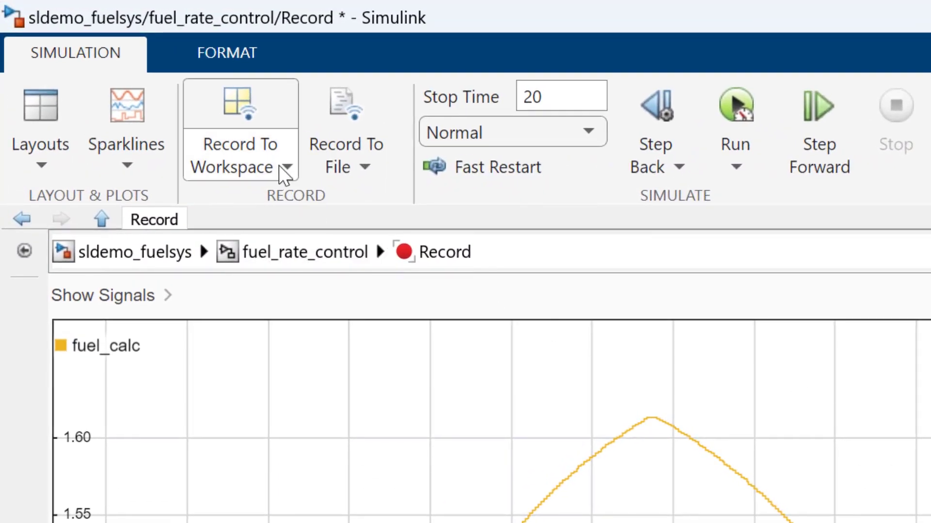
left_click(286, 167)
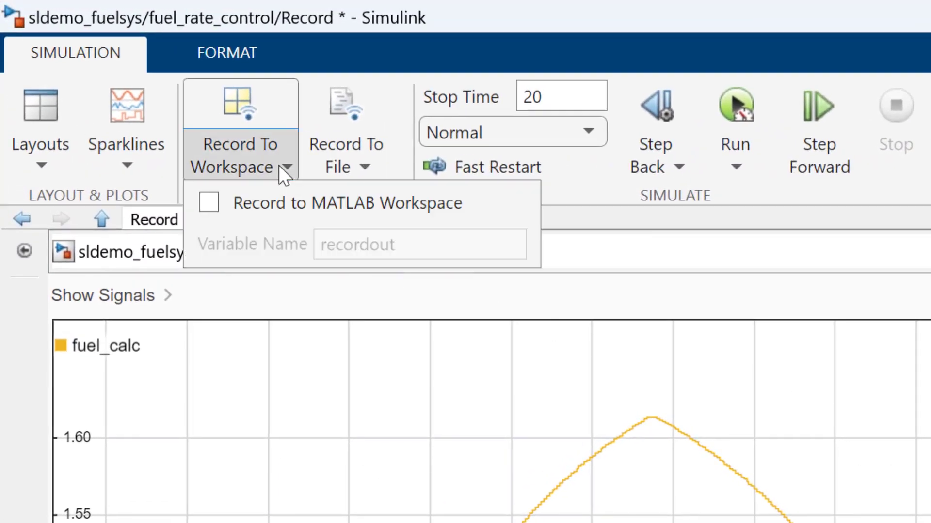
left_click(208, 203)
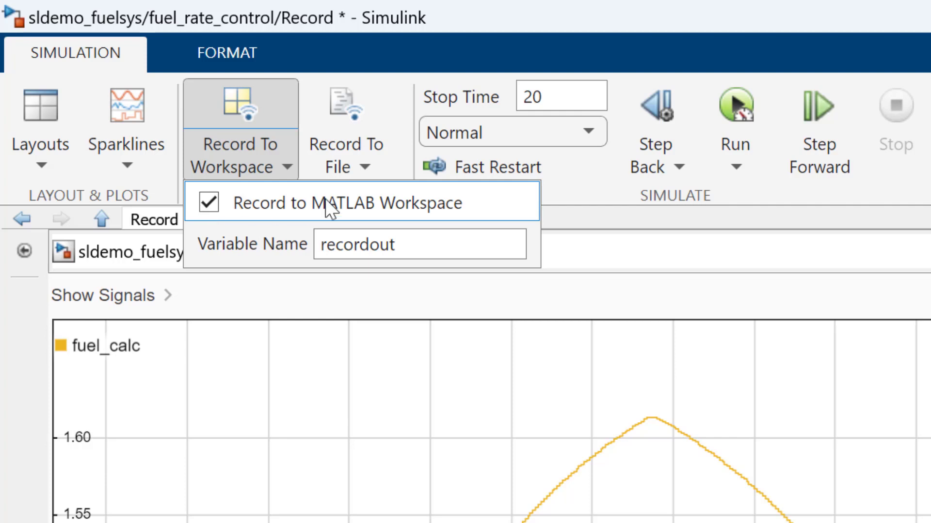
left_click(375, 167)
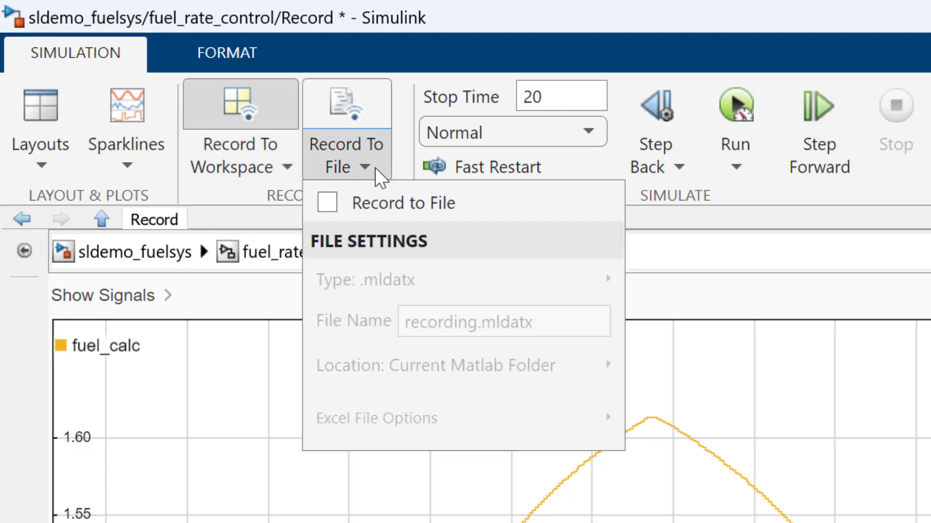
left_click(329, 198)
mouse_move(438, 289)
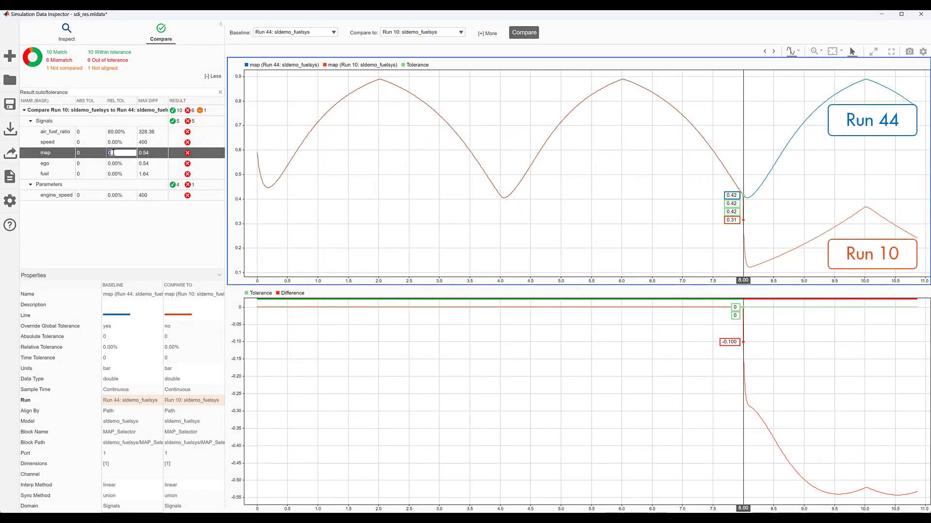
- Give the map signal a 50% relative tolerance and move the time cursor to about 8.77 s
type("50")
key("Return")
left_click_drag(743, 268, 920, 271)
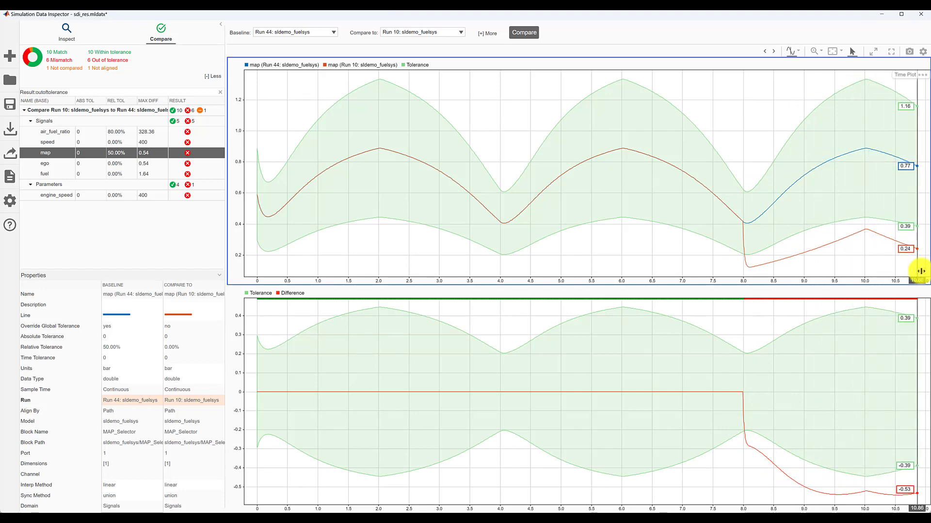
- Copy the comparison plot into a MATLAB figure using Snapshot > To MATLAB Figure
left_click(14, 162)
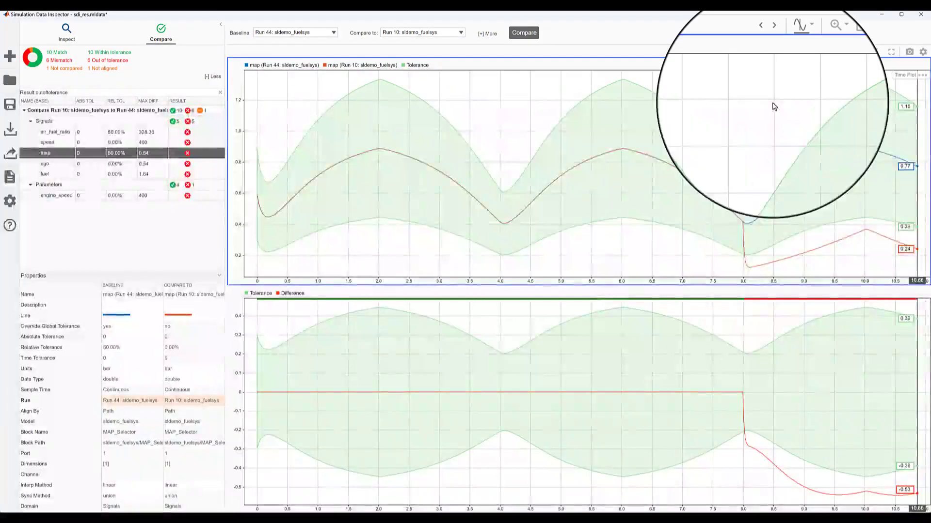
right_click(773, 106)
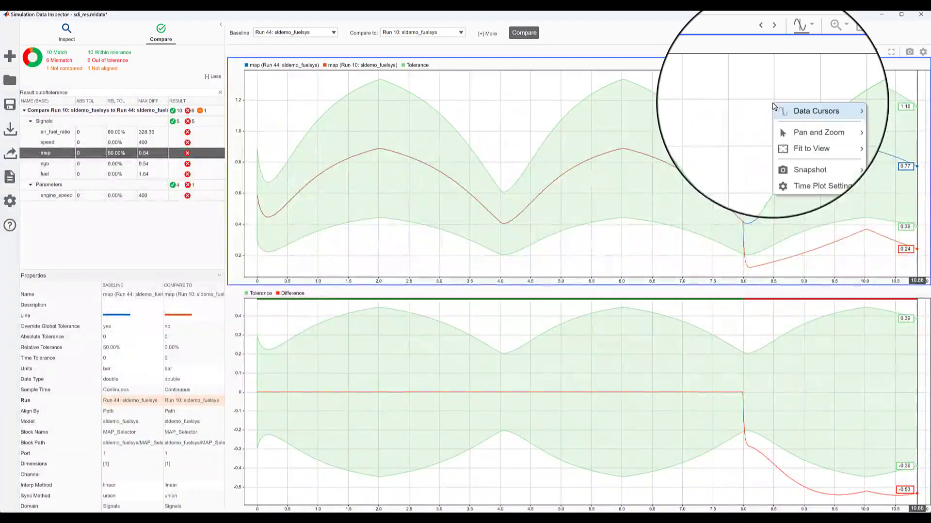
mouse_move(795, 146)
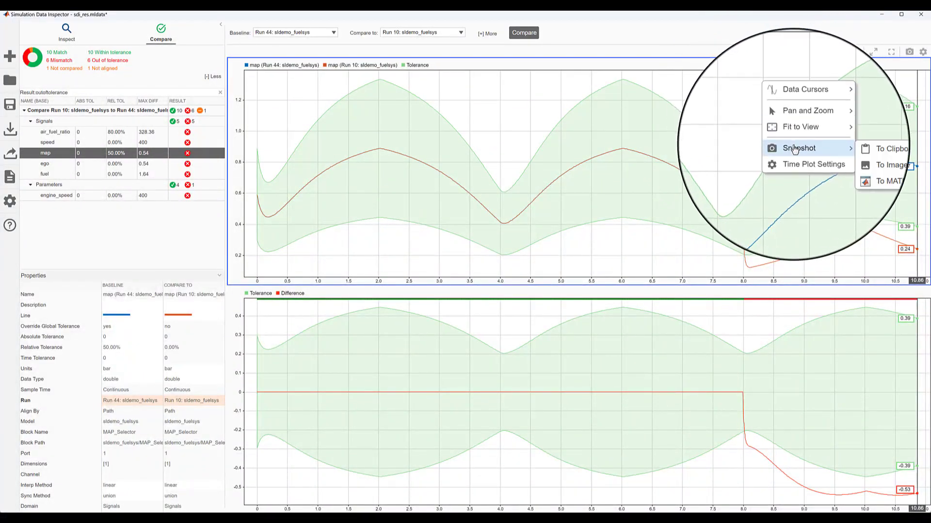
left_click(866, 168)
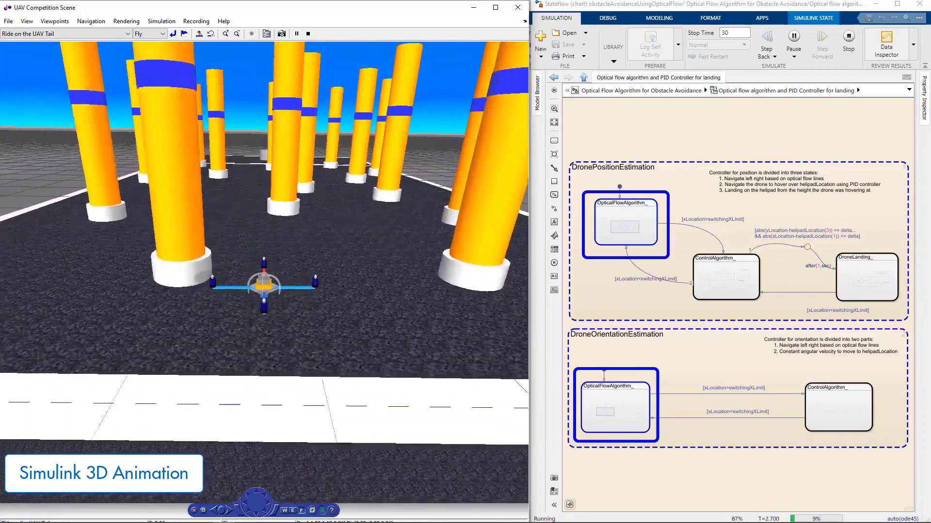
- Switch the scene viewpoint to View from the Top to check the UAV's route
key("alt+Down")
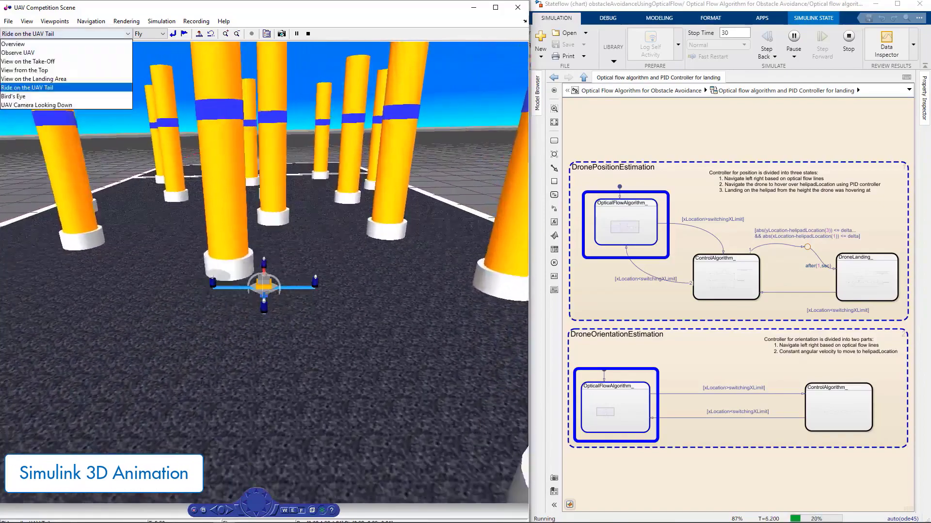
key("Up")
key("Return")
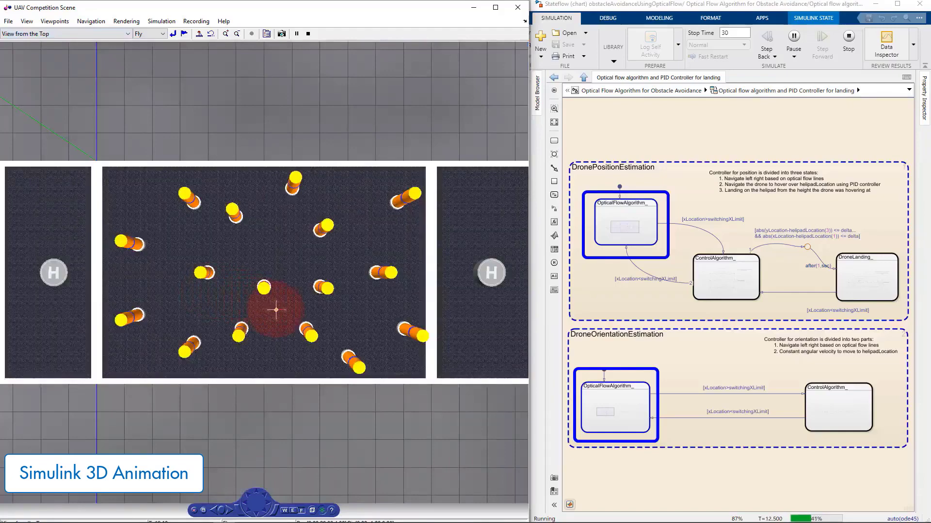
- Switch the viewpoint to Ride on the UAV Tail to follow the drone toward the helipad
key("alt+Down")
key("Down")
key("Down")
key("Down")
key("Down")
key("Up")
key("Up")
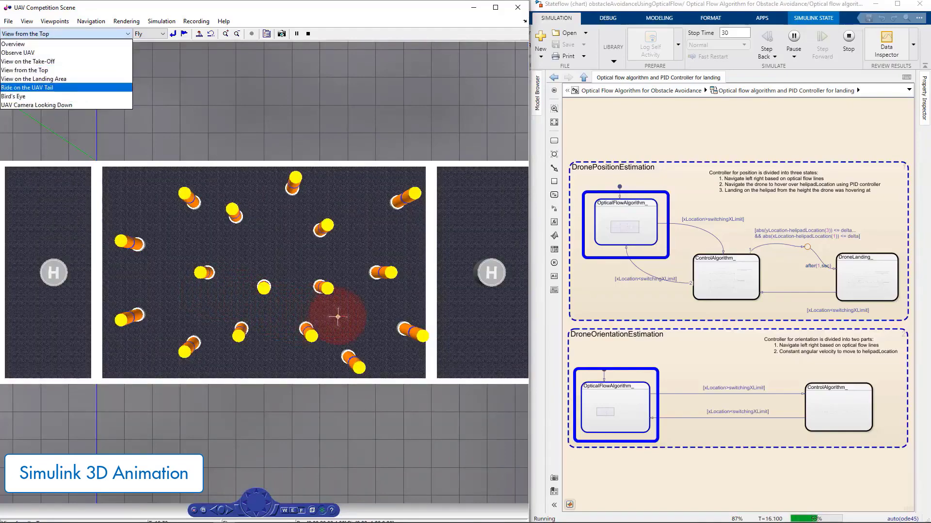
key("Return")
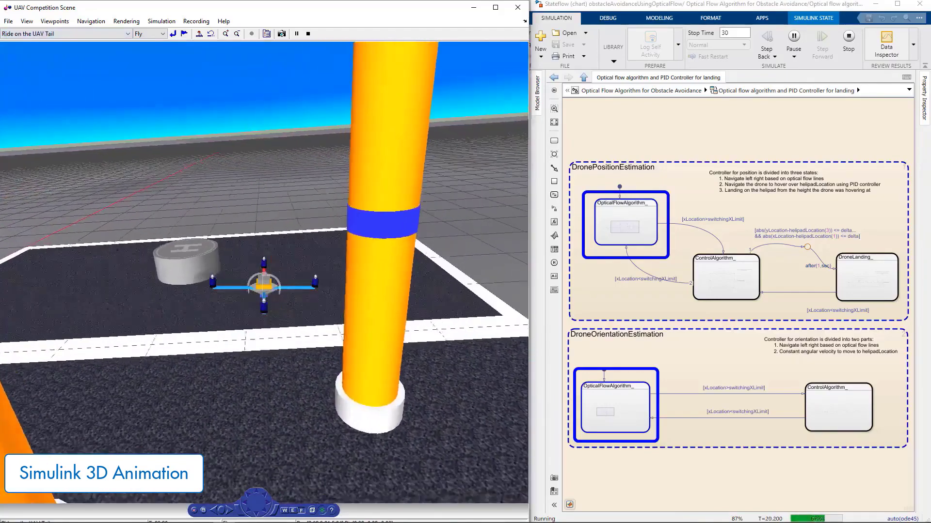